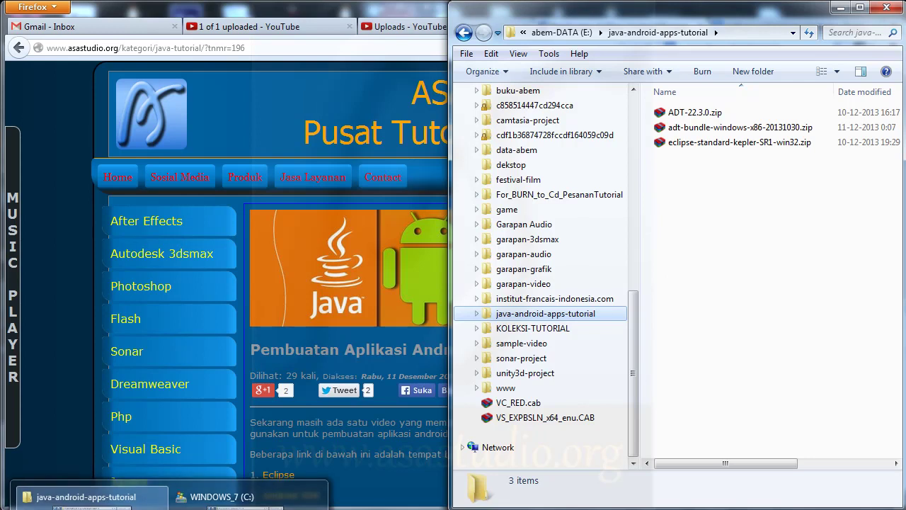
Create a folder named eclipse-android-tuts on drive C: and copy ADT-22.3.0.zip into the drive's root.
left_click(688, 143)
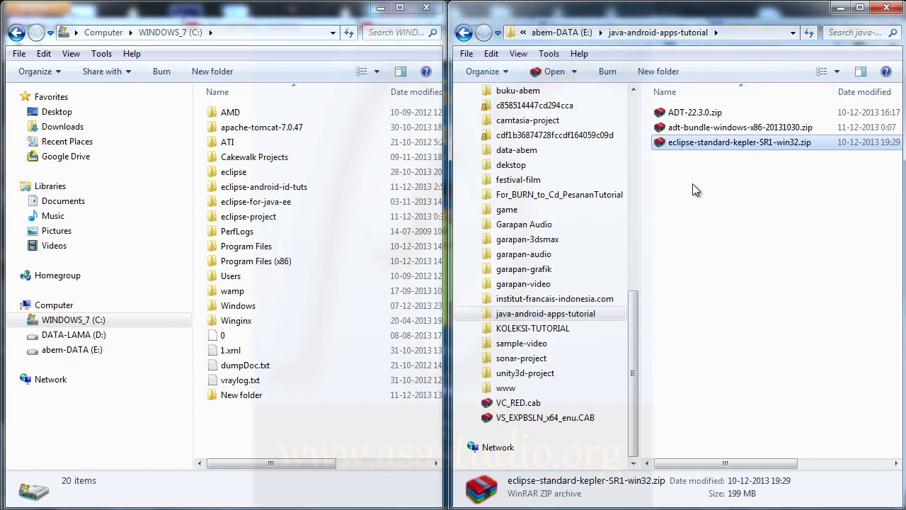
left_click(681, 116)
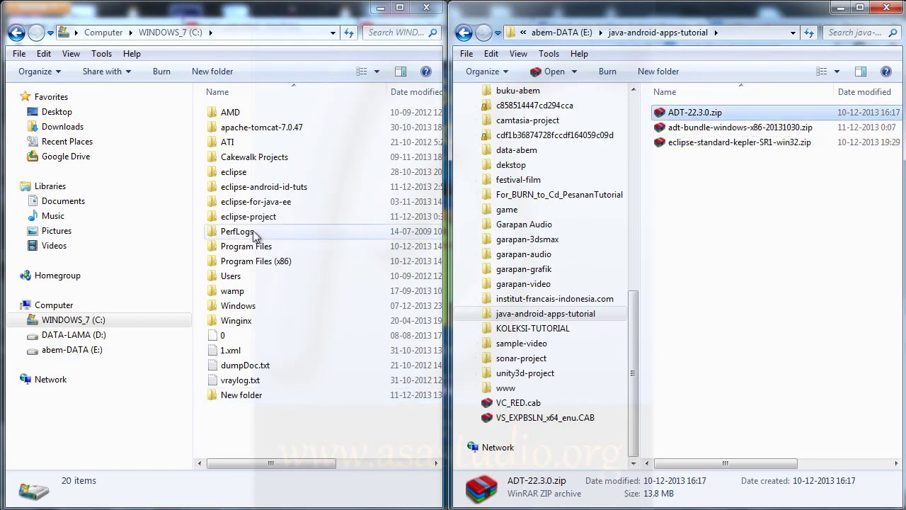
left_click(44, 323)
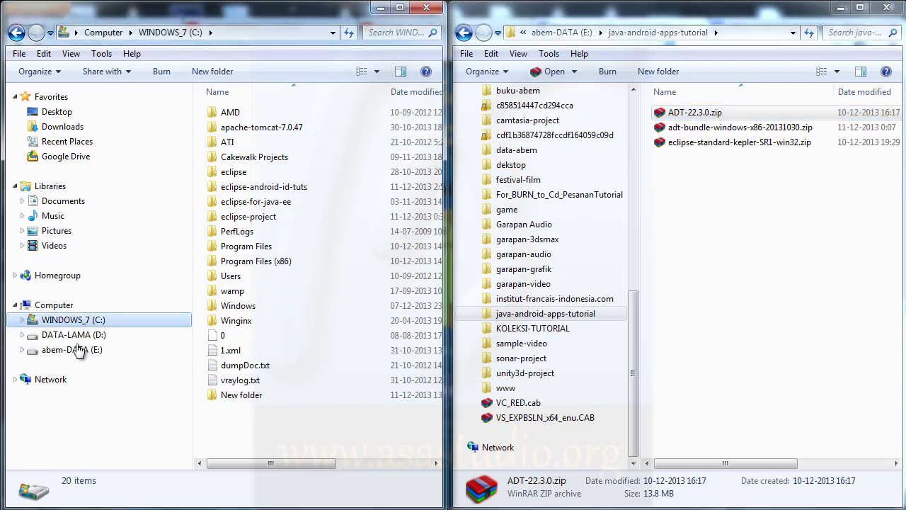
left_click(216, 72)
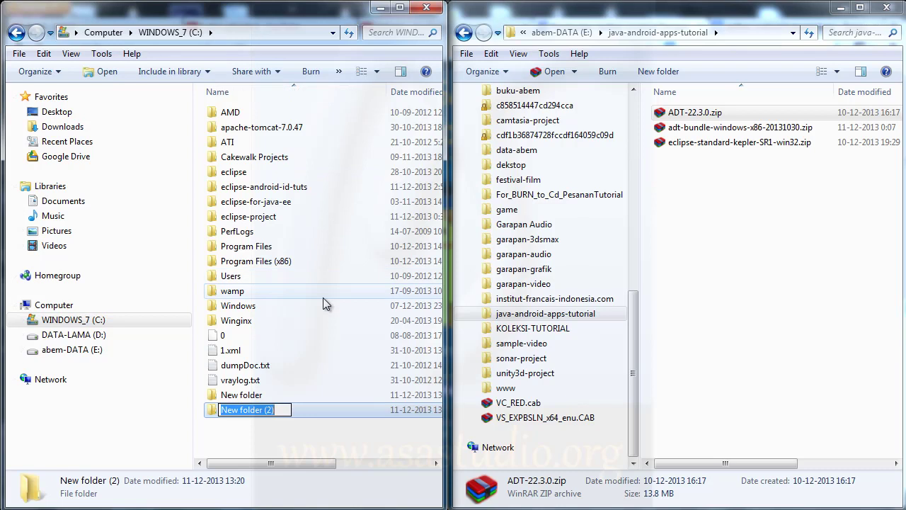
key("BackSpace")
type("eclip")
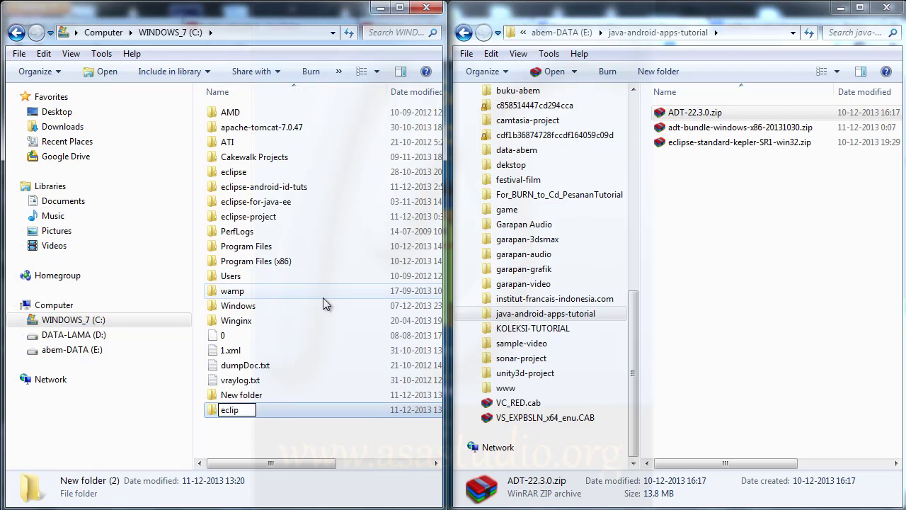
type("se-android")
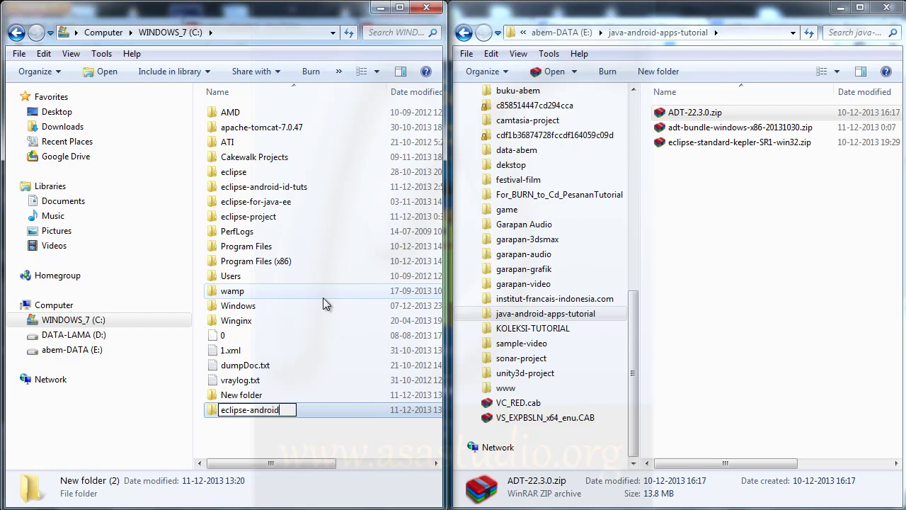
type("-tuts")
left_click(278, 420)
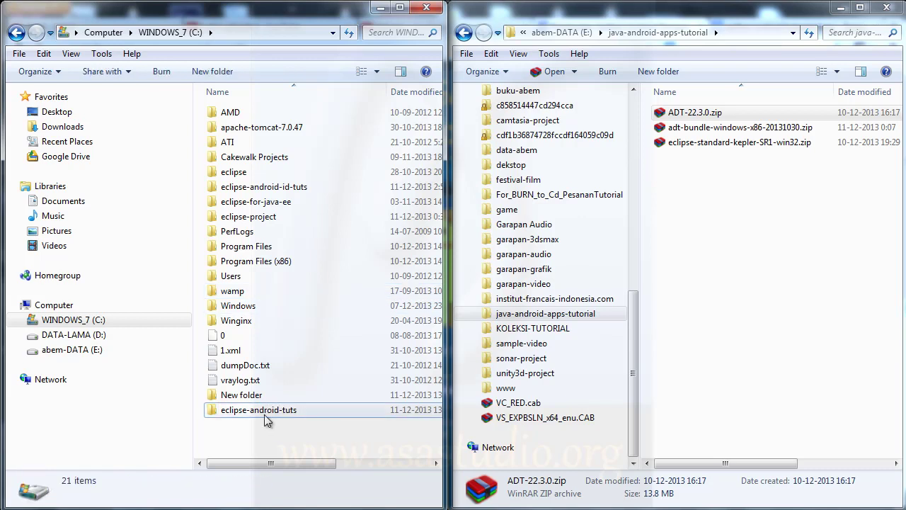
left_click_drag(689, 117, 265, 447)
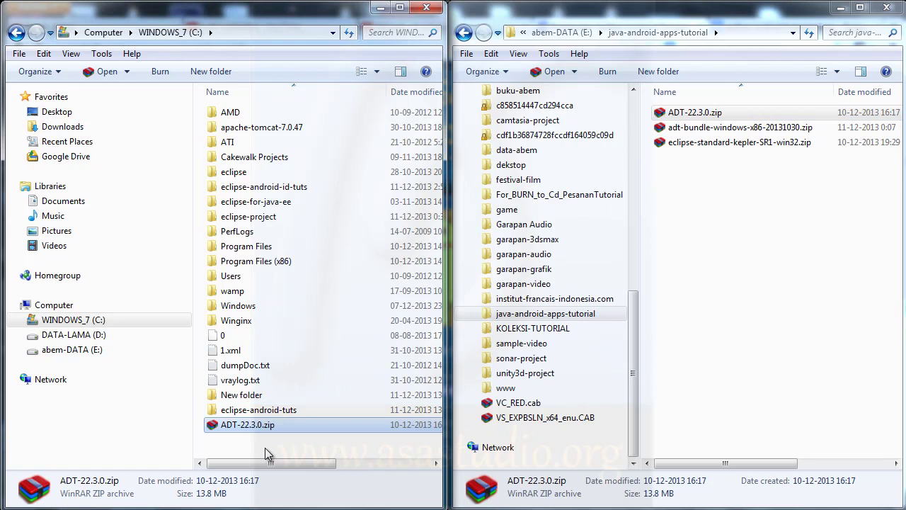
Extract everything inside the eclipse folder of eclipse-standard-kepler-SR1-win32.zip into eclipse-android-tuts, then close the archive.
left_click(707, 145)
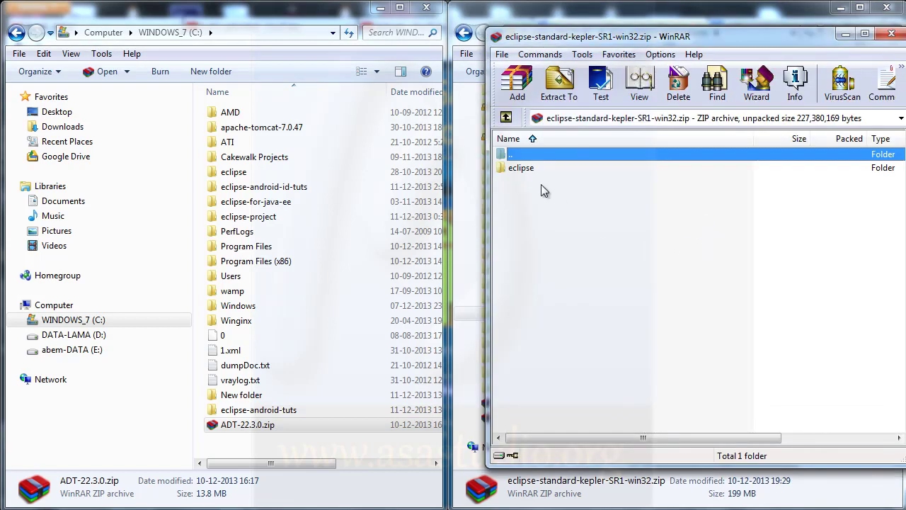
double_click(520, 170)
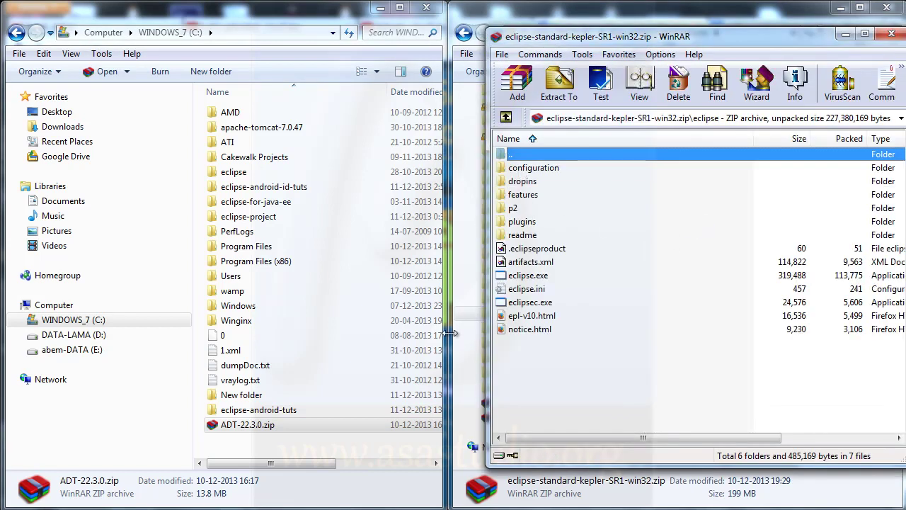
double_click(240, 410)
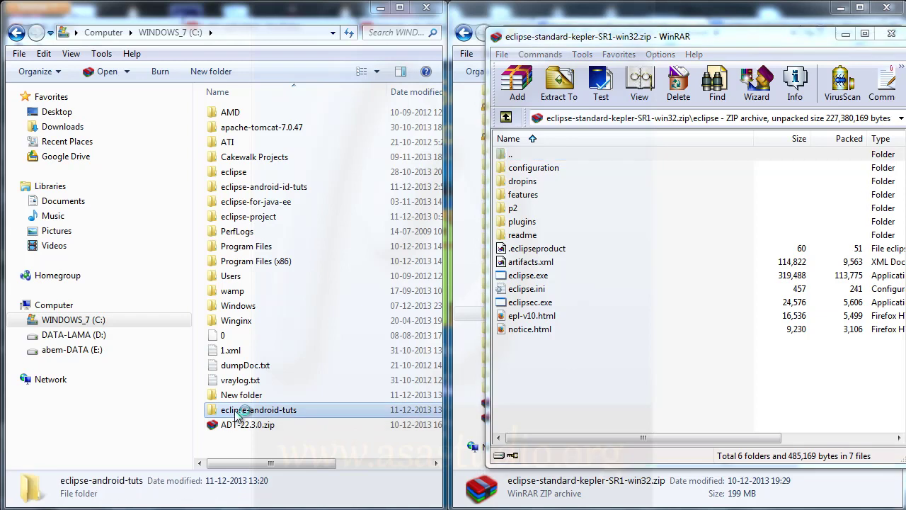
left_click_drag(510, 380, 303, 230)
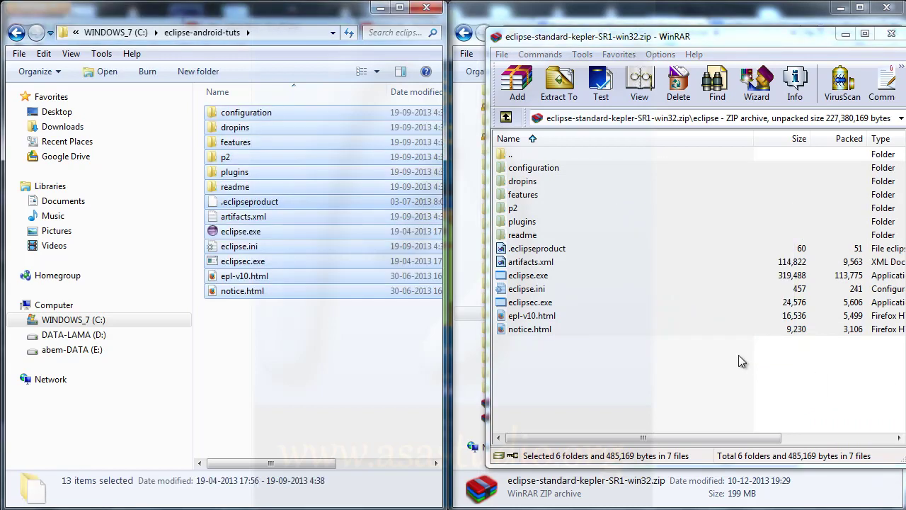
left_click(285, 362)
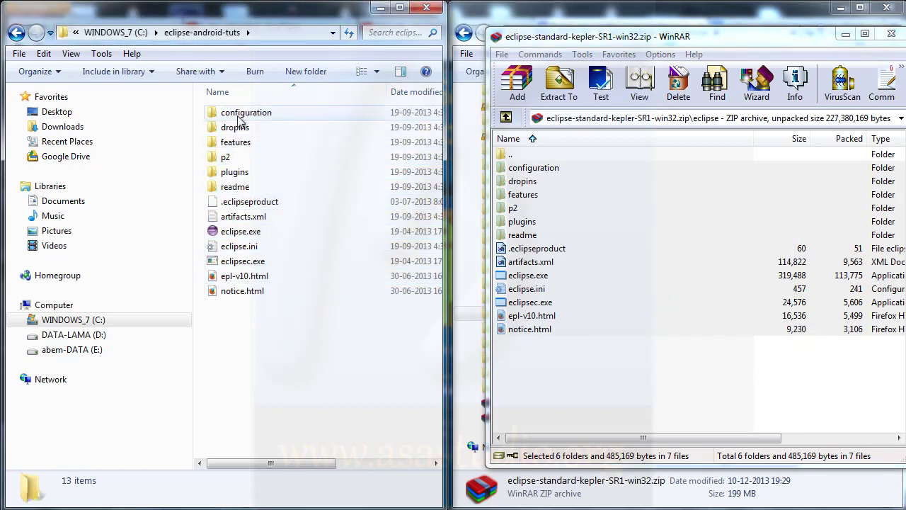
left_click(891, 34)
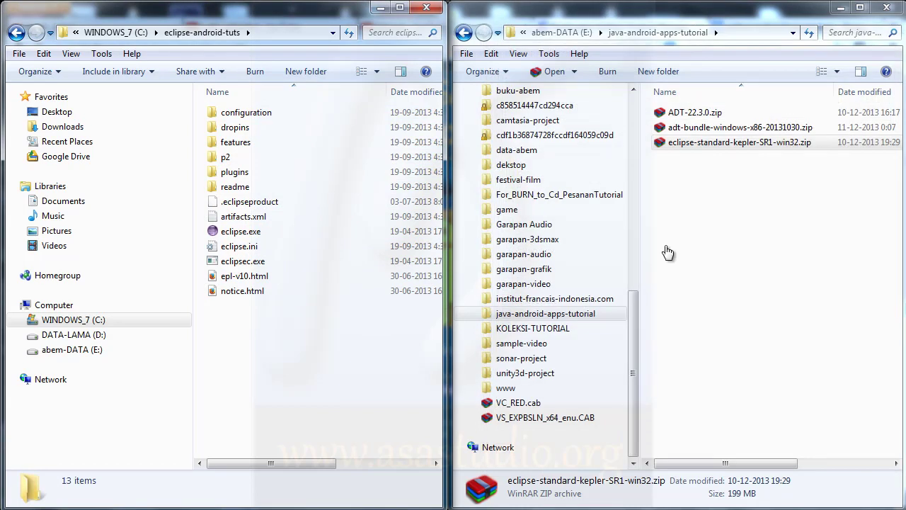
Launch eclipse.exe from eclipse-android-tuts and browse to C:\eclipse-project as the parent location for the workspace.
double_click(216, 237)
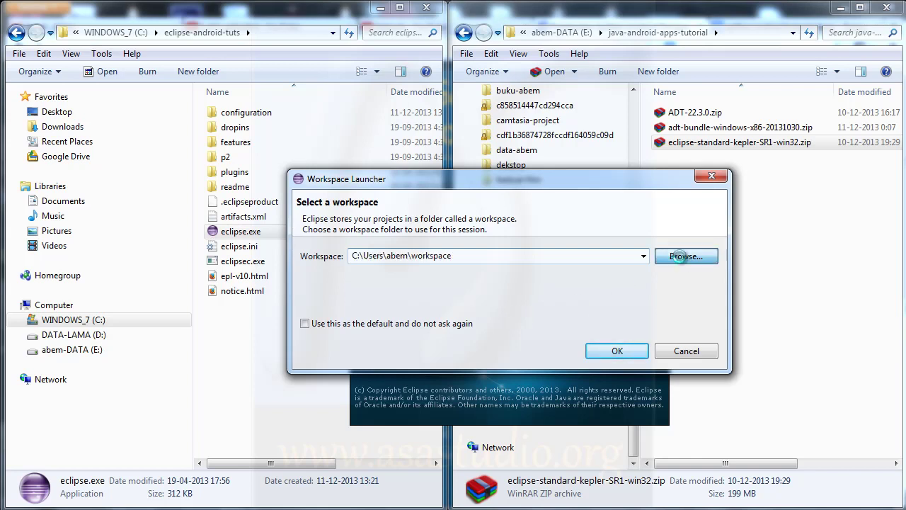
left_click(681, 259)
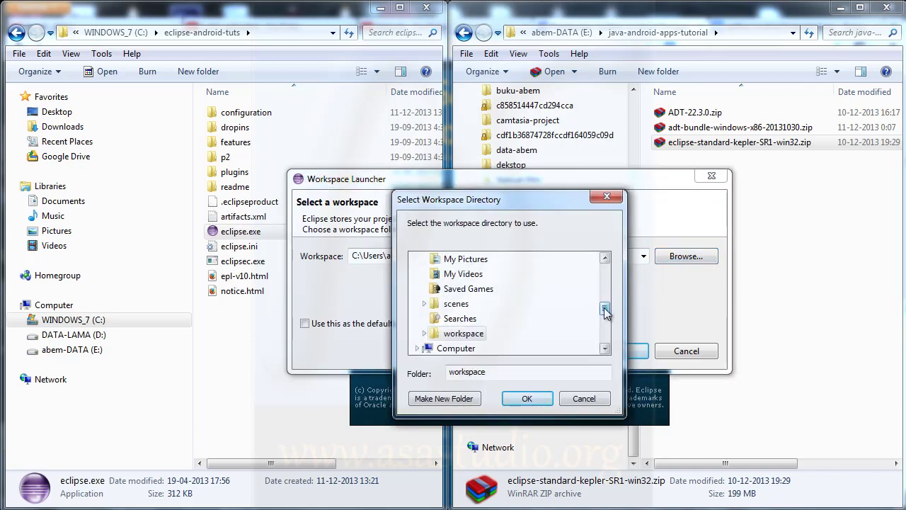
left_click_drag(603, 311, 603, 315)
left_click(416, 319)
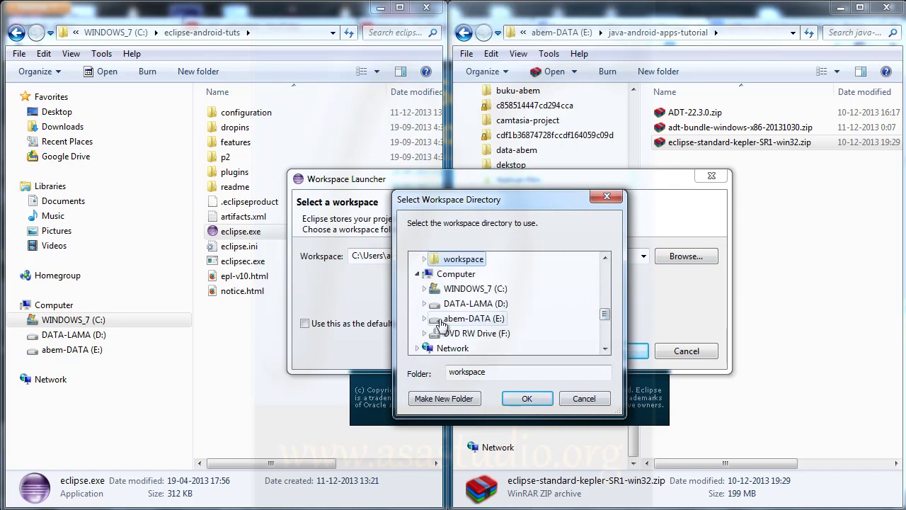
left_click(424, 288)
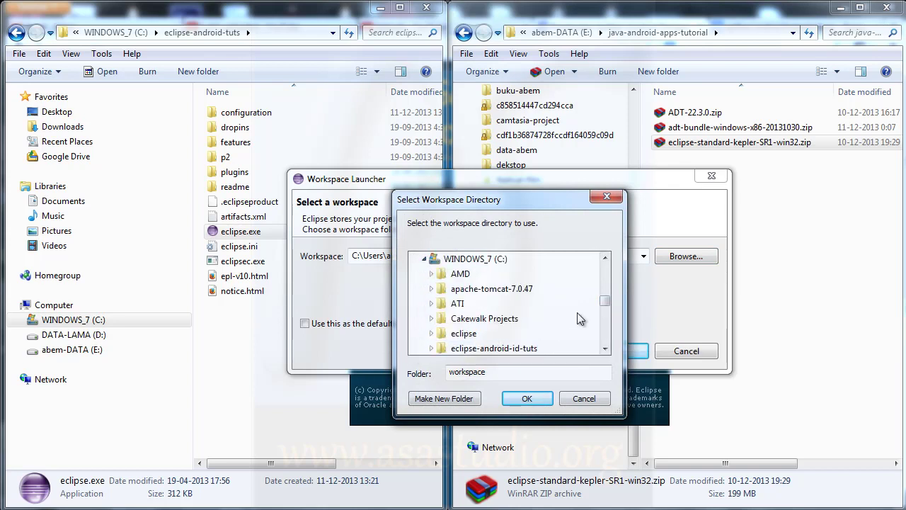
left_click(605, 348)
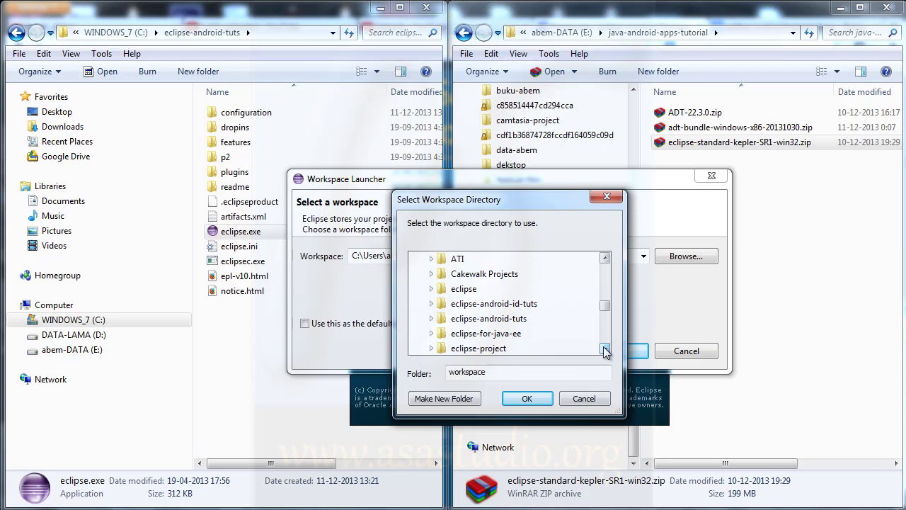
left_click(605, 348)
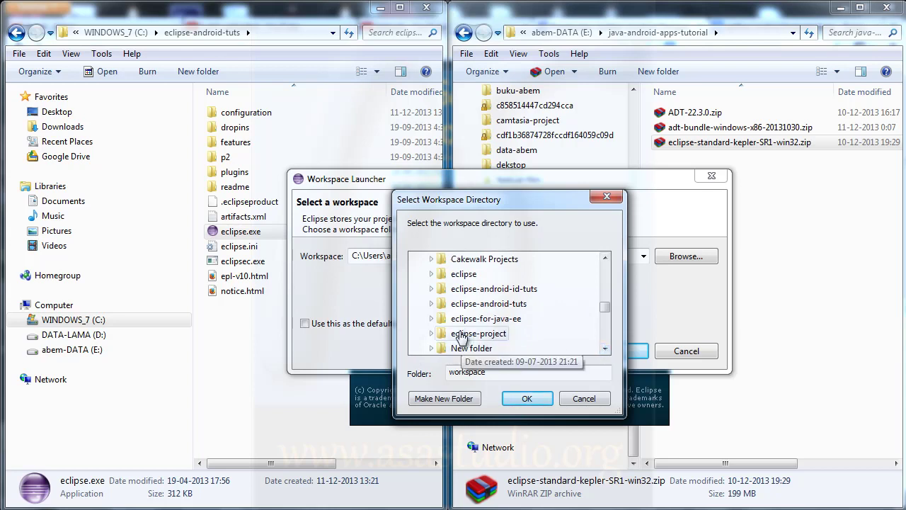
double_click(465, 337)
left_click(605, 349)
left_click(605, 349)
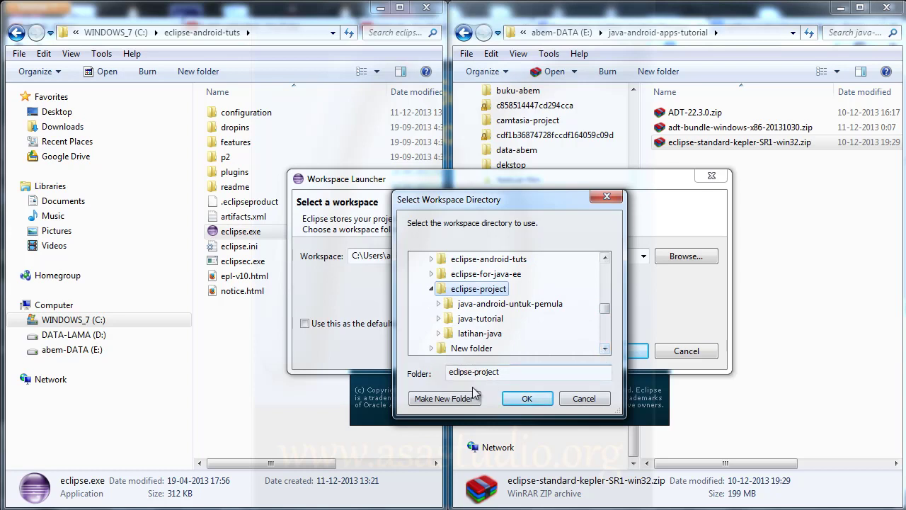
Create a folder named java-android-for-bigginer inside eclipse-project and open Eclipse with it as the workspace.
left_click(444, 398)
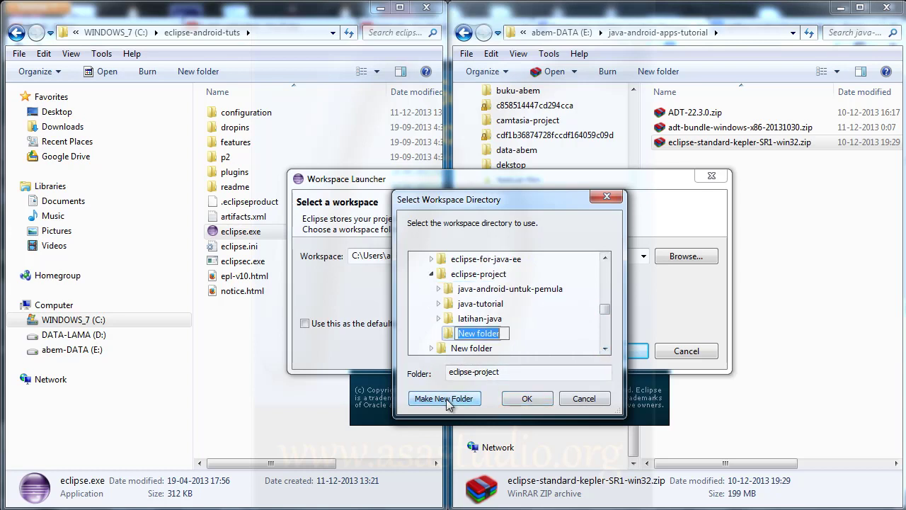
type("java")
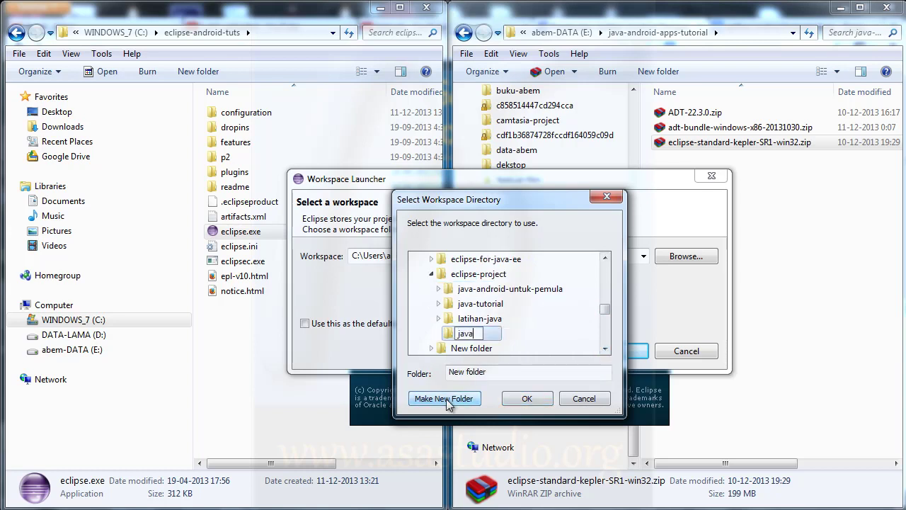
type("-an")
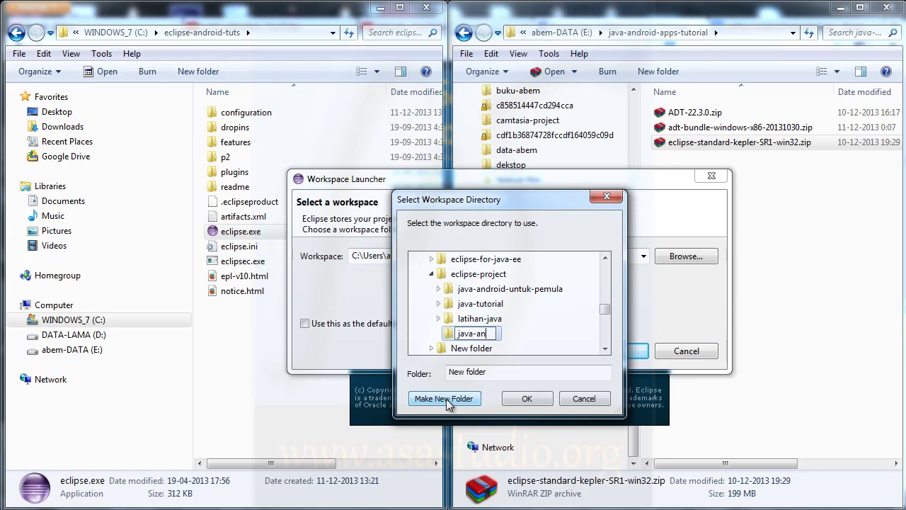
type("droid-for-bigg")
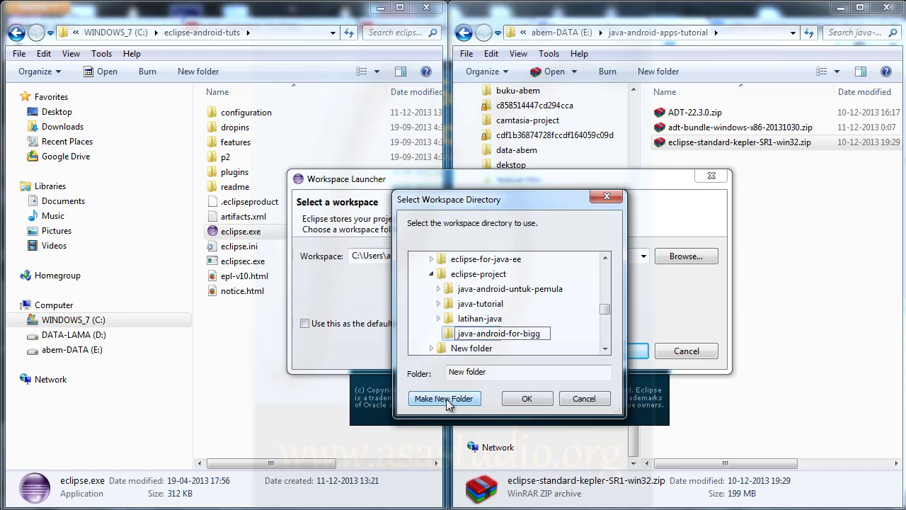
type("ine")
key("BackSpace")
type("iner")
left_click(460, 337)
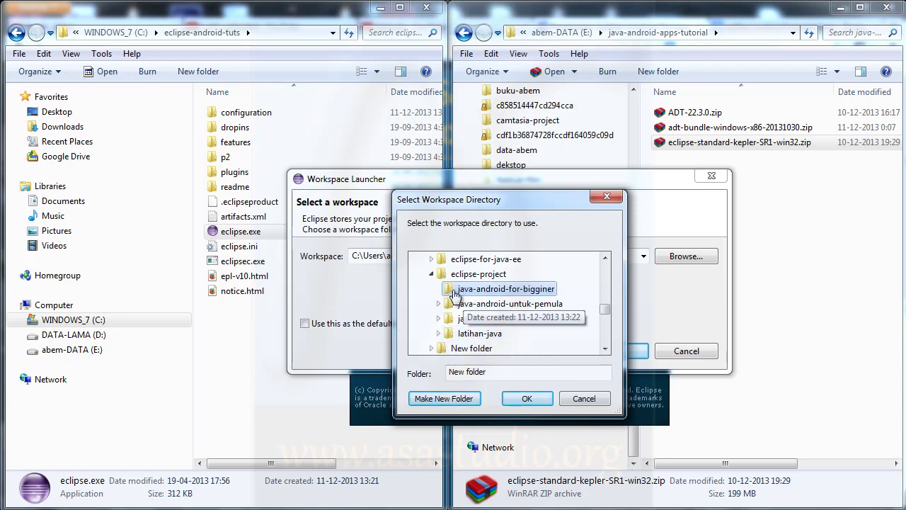
left_click(544, 401)
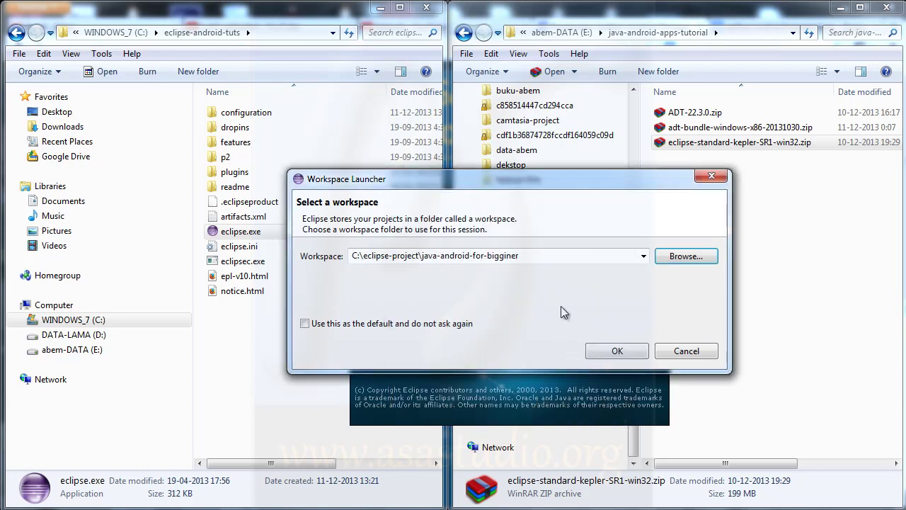
left_click(615, 350)
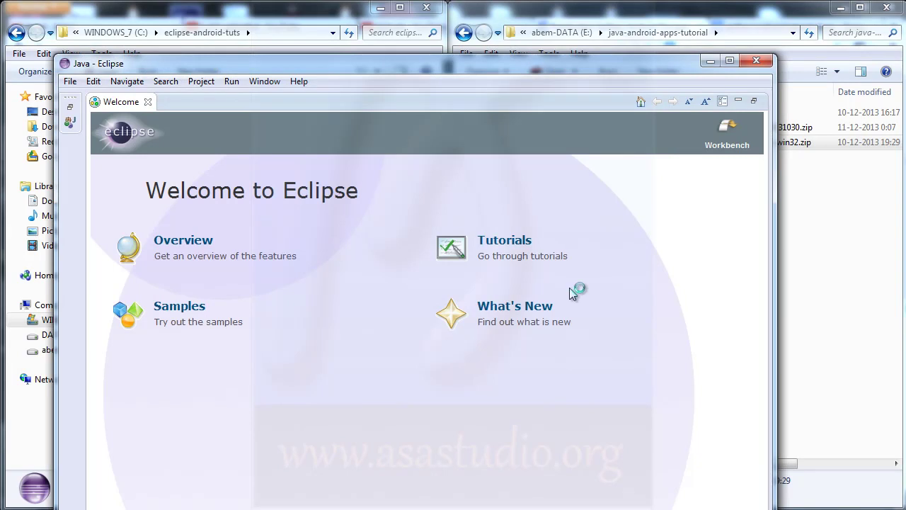
Move and resize the Eclipse window to fit the screen and close the Welcome page.
left_click_drag(339, 68, 285, 15)
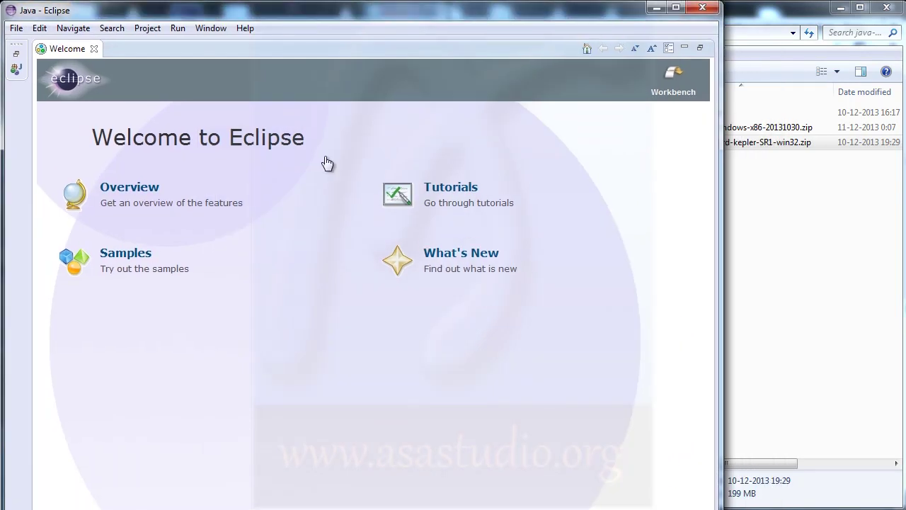
left_click_drag(371, 509, 371, 508)
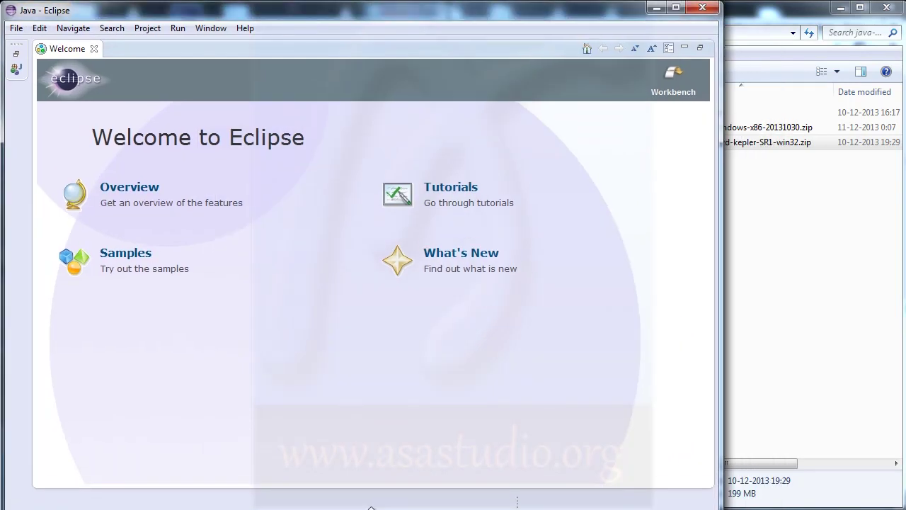
left_click(94, 49)
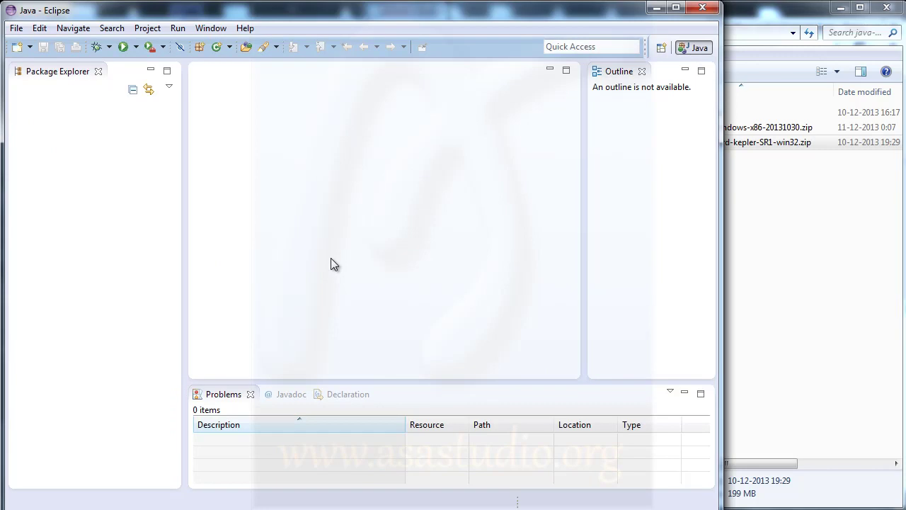
Start installing new software and add a repository using the archive ADT-22.3.0.zip from drive C: as its location.
left_click(246, 30)
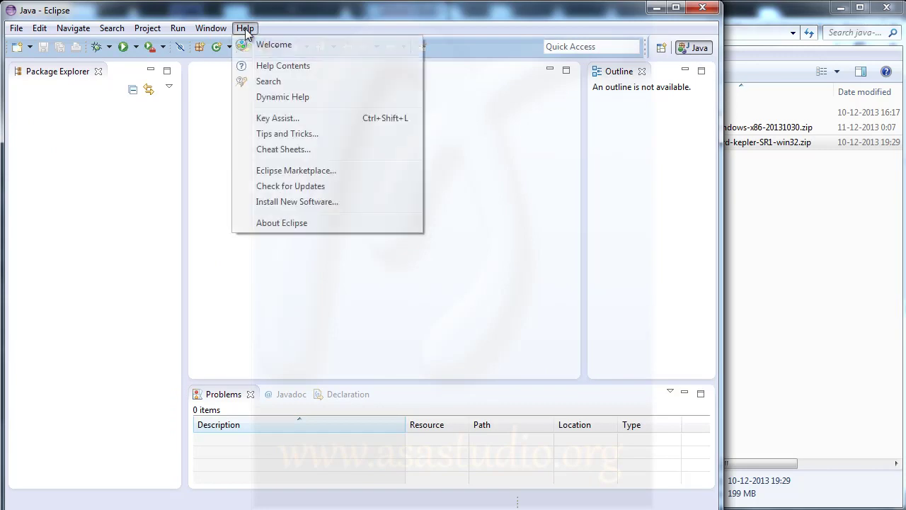
left_click(282, 202)
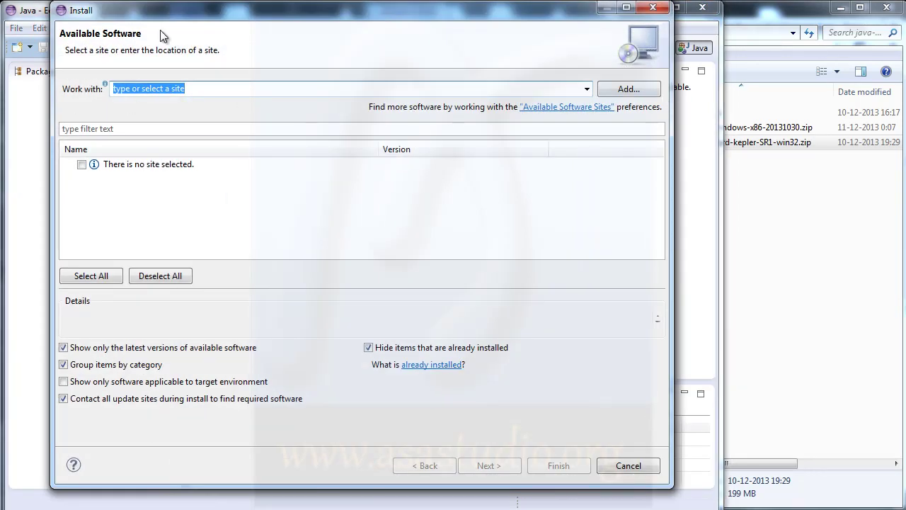
left_click(637, 90)
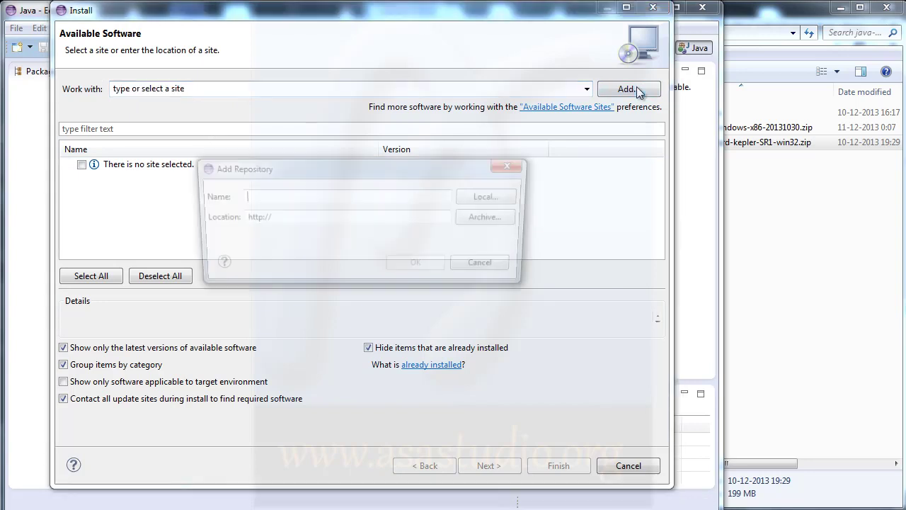
left_click(486, 219)
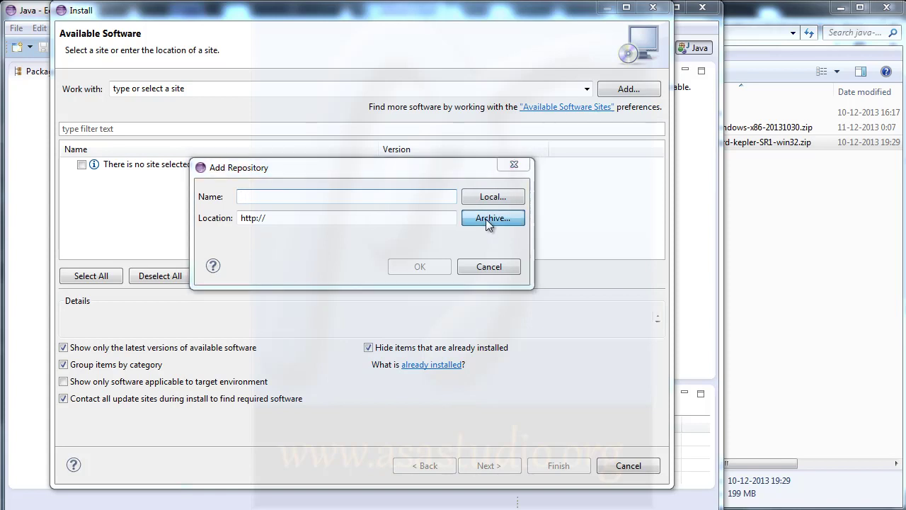
left_click_drag(484, 194, 440, 86)
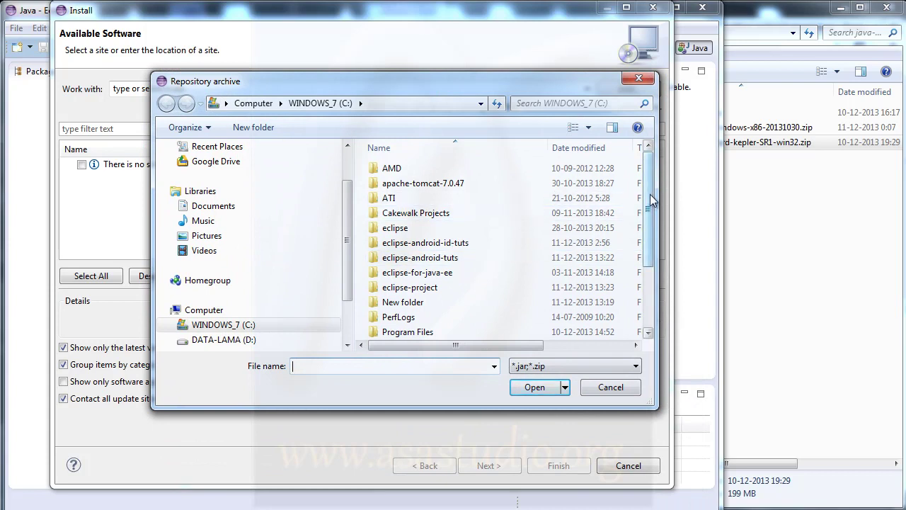
scroll(645, 264, "down", 2)
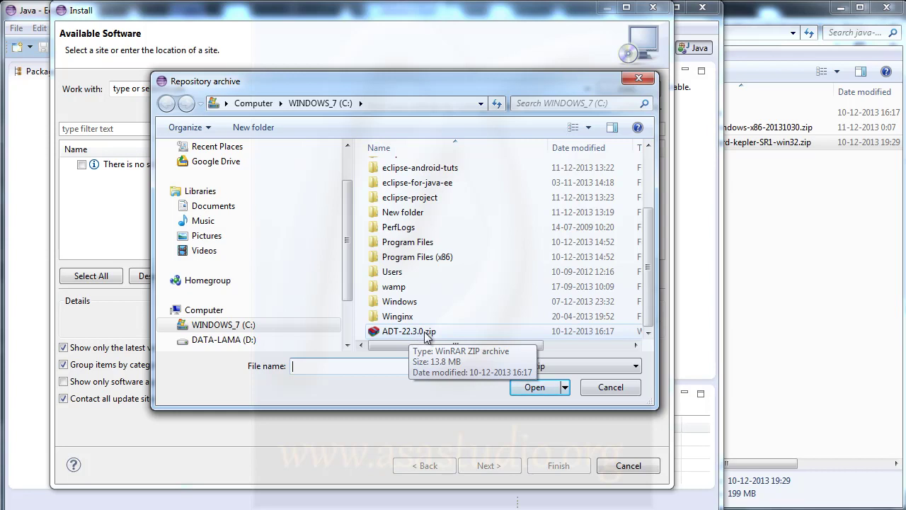
left_click(398, 334)
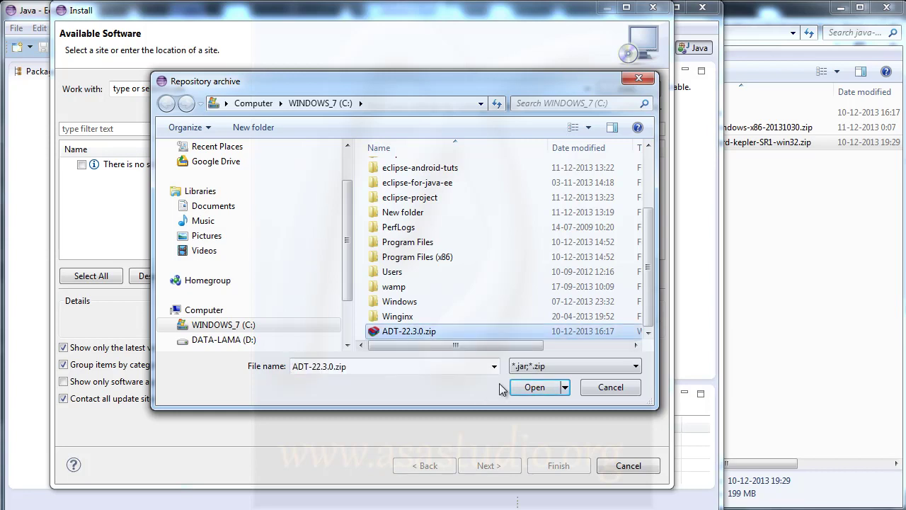
left_click(538, 387)
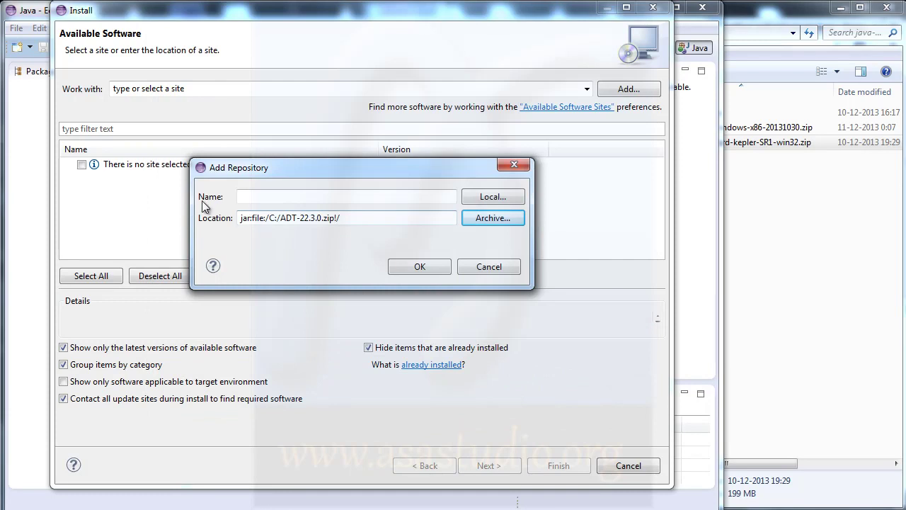
Name the new repository android-adt and add it as the software source.
left_click(256, 197)
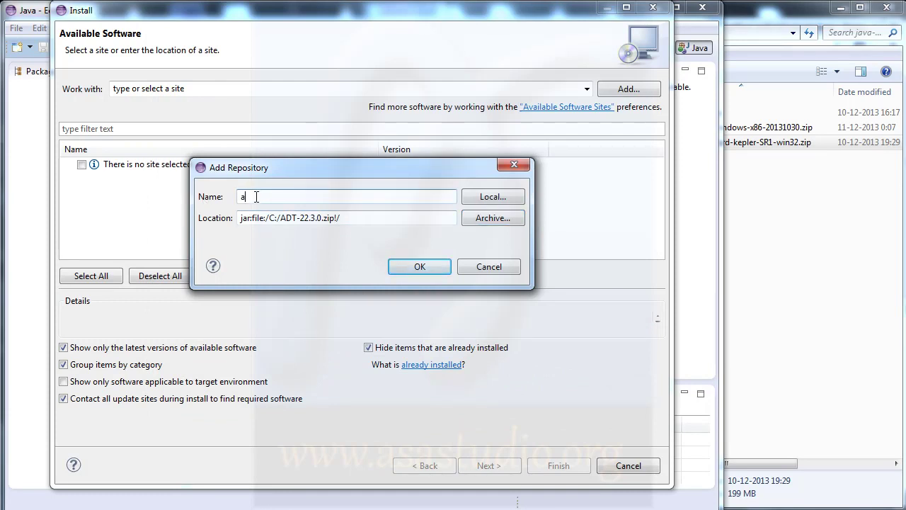
type("android-adt")
left_click(417, 266)
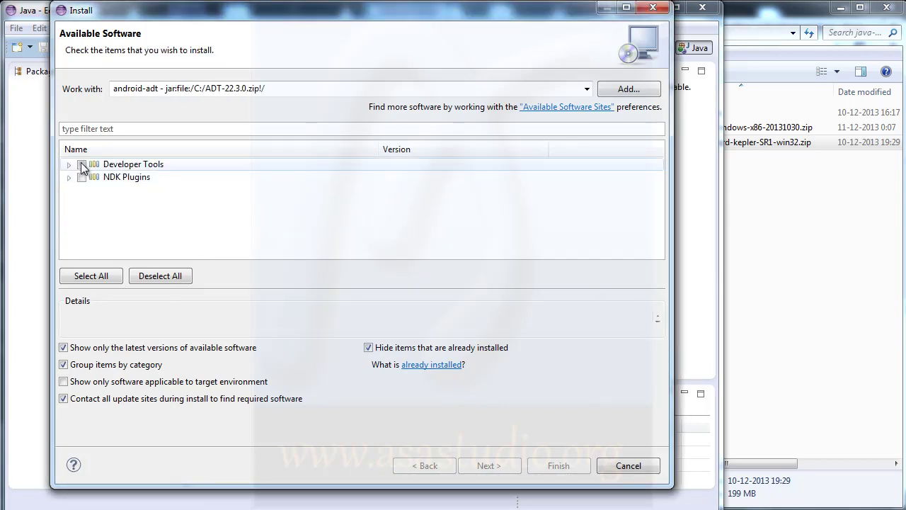
Select Developer Tools and NDK Plugins for installation and proceed past the install details to the license review.
left_click(83, 165)
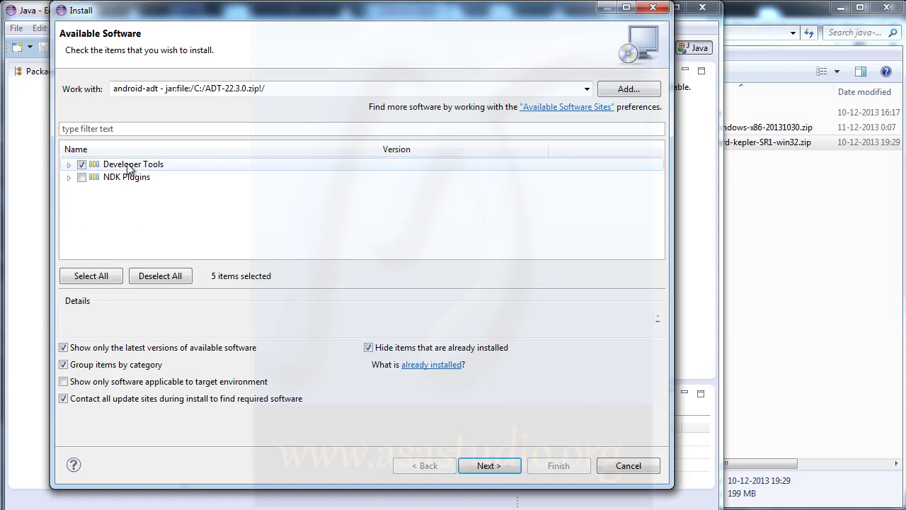
left_click(81, 178)
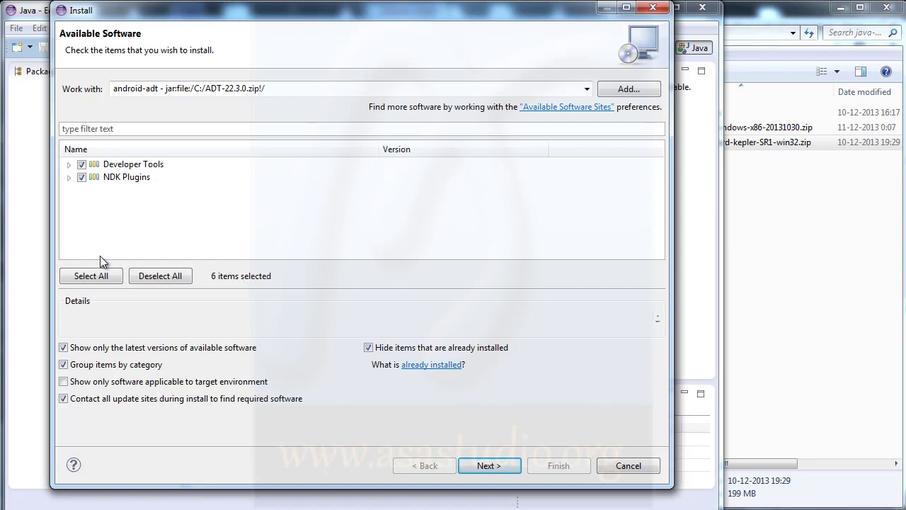
left_click(490, 465)
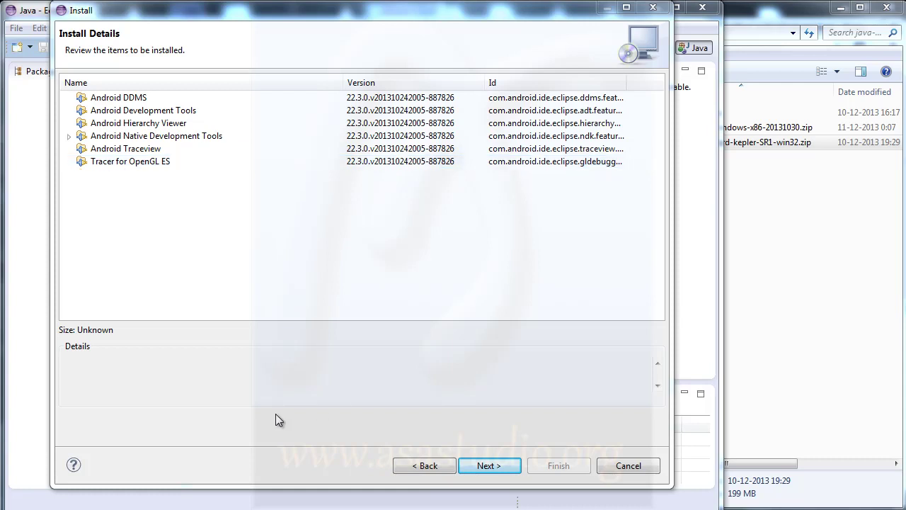
left_click(489, 466)
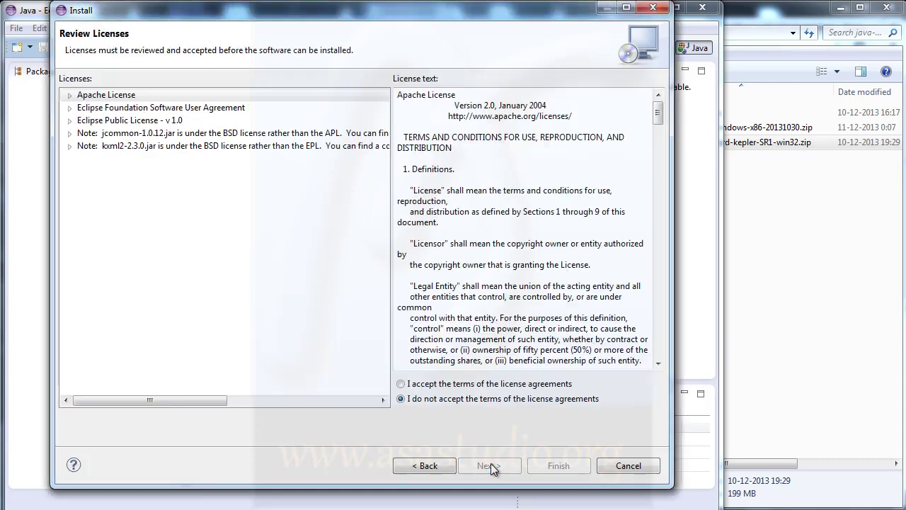
Look through the listed licenses and accept the terms of the license agreements.
left_click(108, 109)
left_click(110, 121)
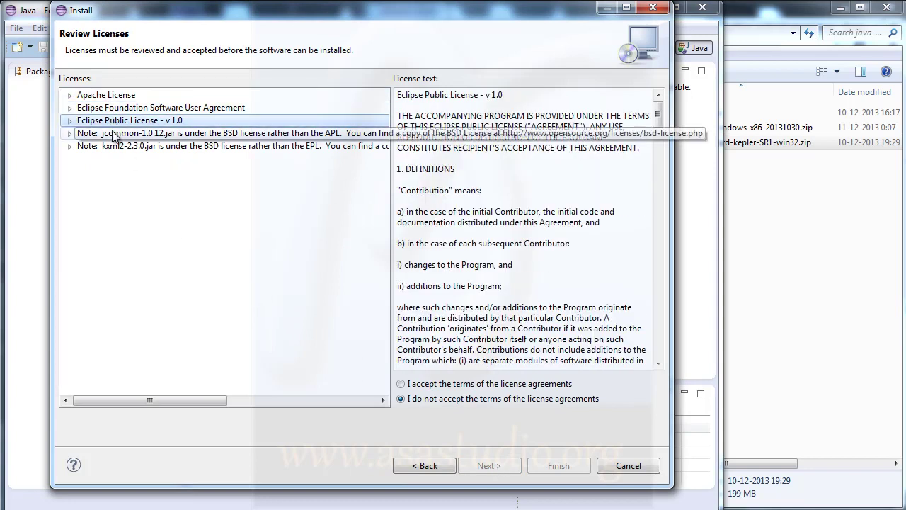
left_click(113, 133)
left_click(113, 145)
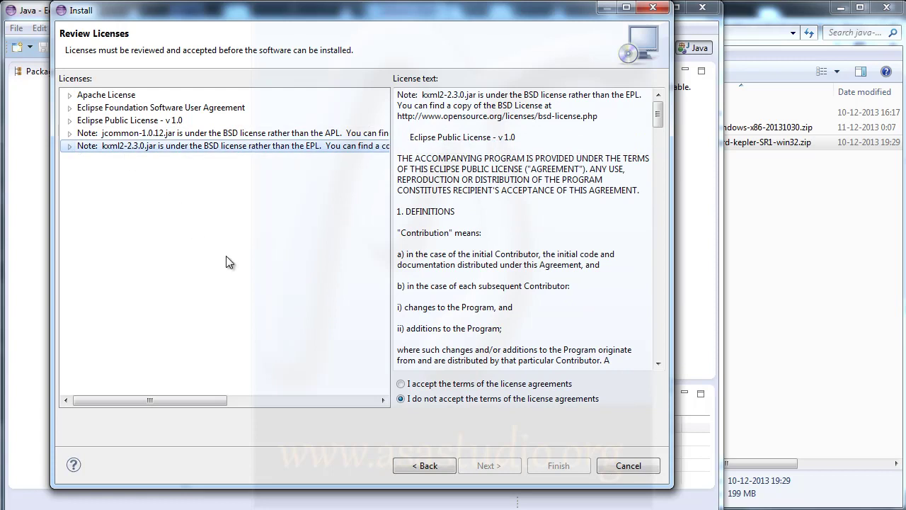
left_click(401, 384)
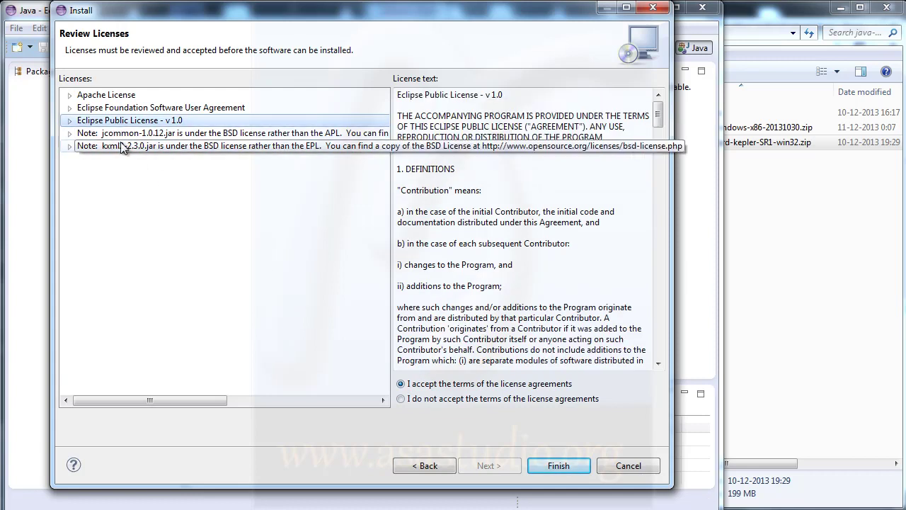
Read through the text of the Apache License in the license review.
left_click(113, 108)
left_click(113, 95)
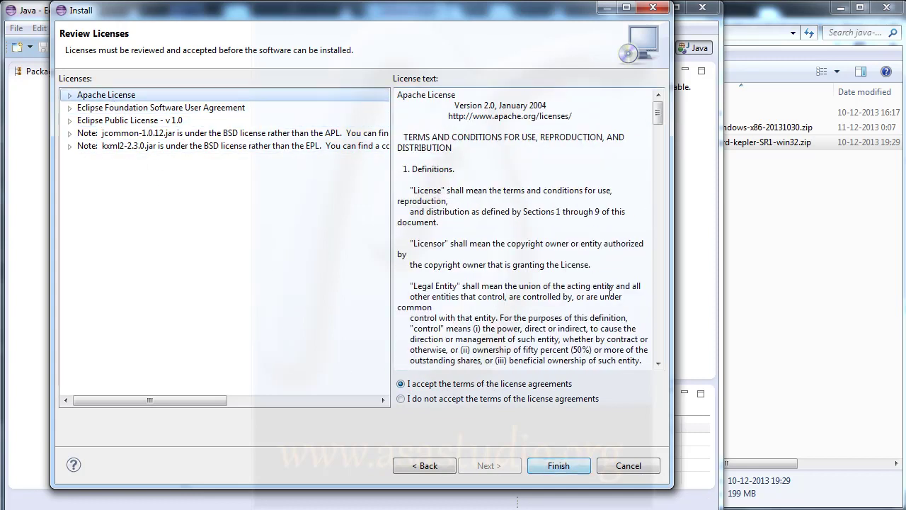
left_click_drag(658, 111, 659, 146)
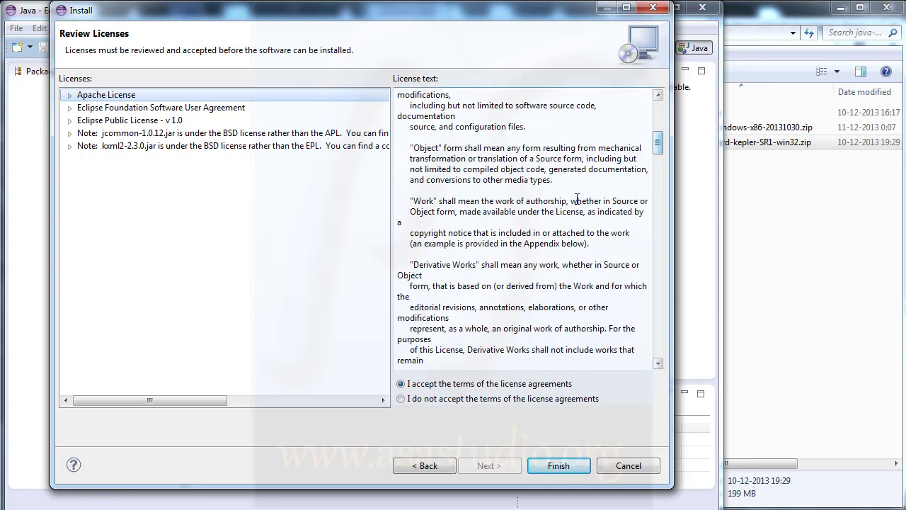
scroll(577, 202, "down", 9)
scroll(578, 207, "down", 1)
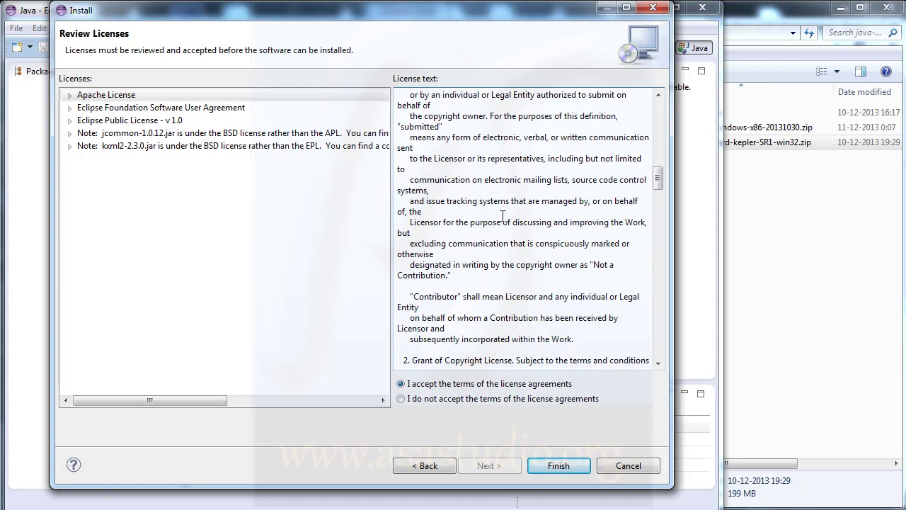
scroll(559, 258, "down", 3)
scroll(559, 257, "down", 6)
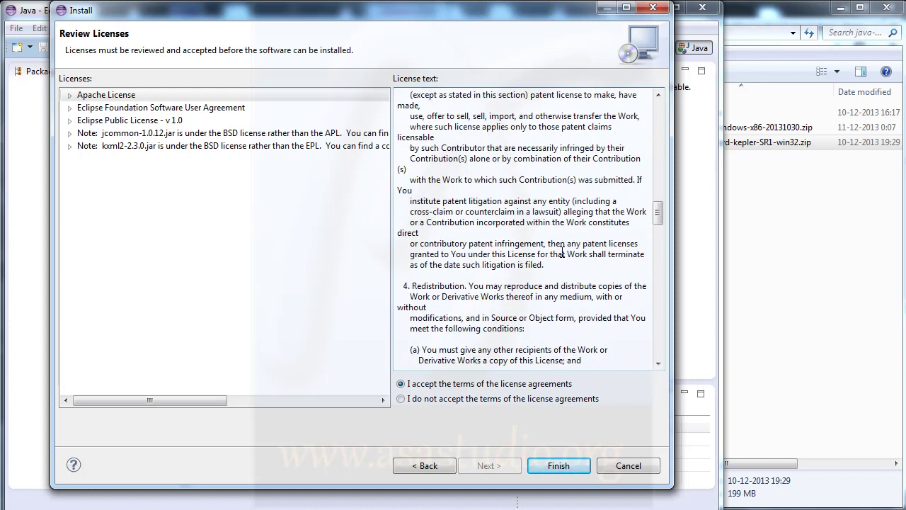
Run the installation with its progress details shown and allow the unsigned content to be installed.
left_click(559, 465)
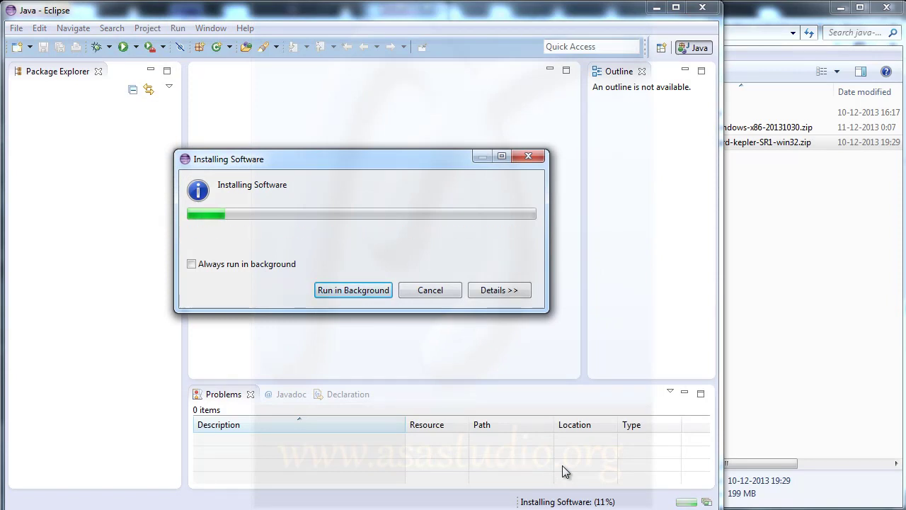
left_click(501, 291)
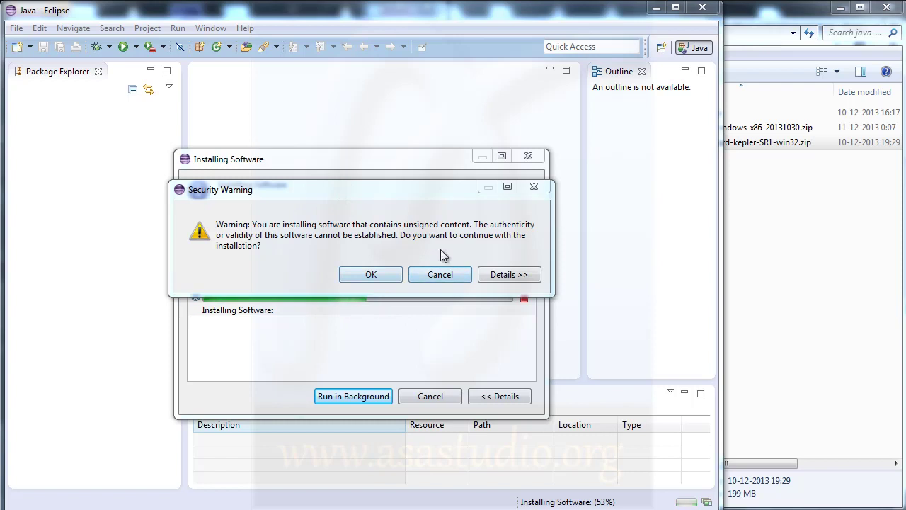
left_click(364, 276)
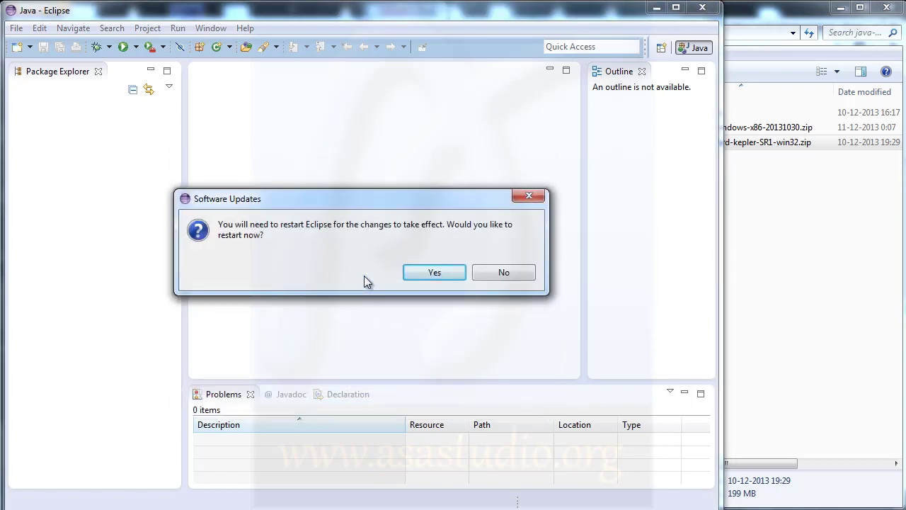
Restart Eclipse with the C:\eclipse-project\java-android-for-bigginer workspace, dismissing the Android SDK location error and the Welcome page.
left_click(434, 273)
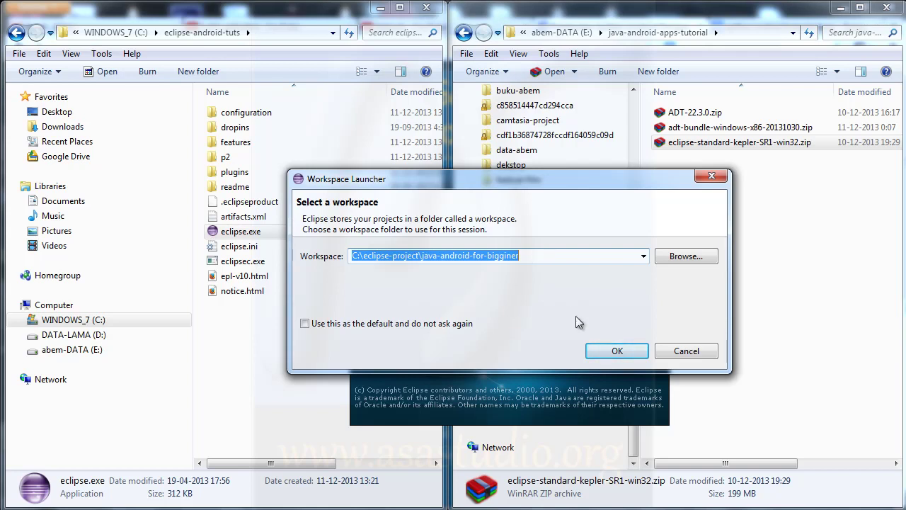
left_click(614, 346)
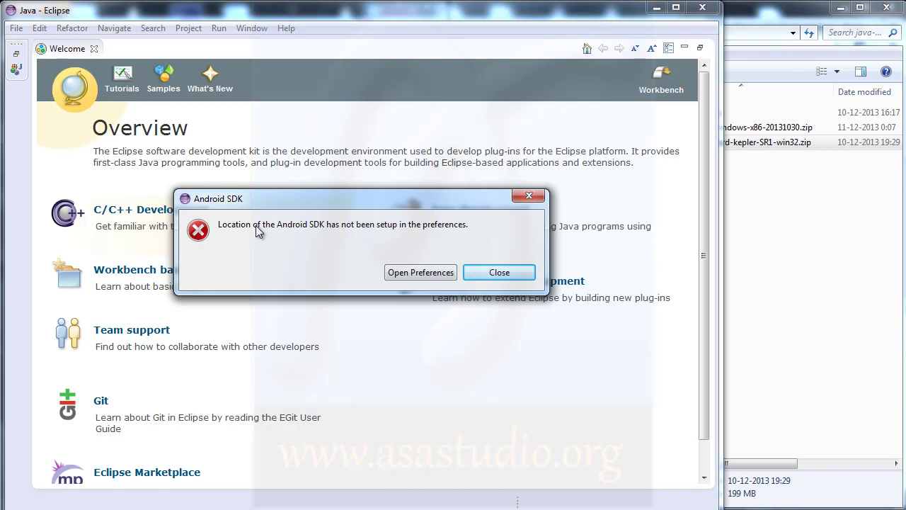
left_click(494, 272)
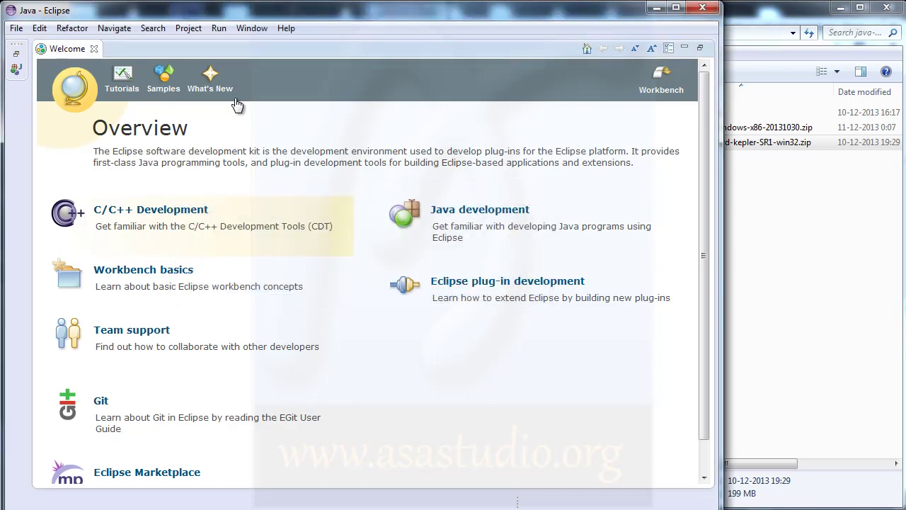
left_click(94, 49)
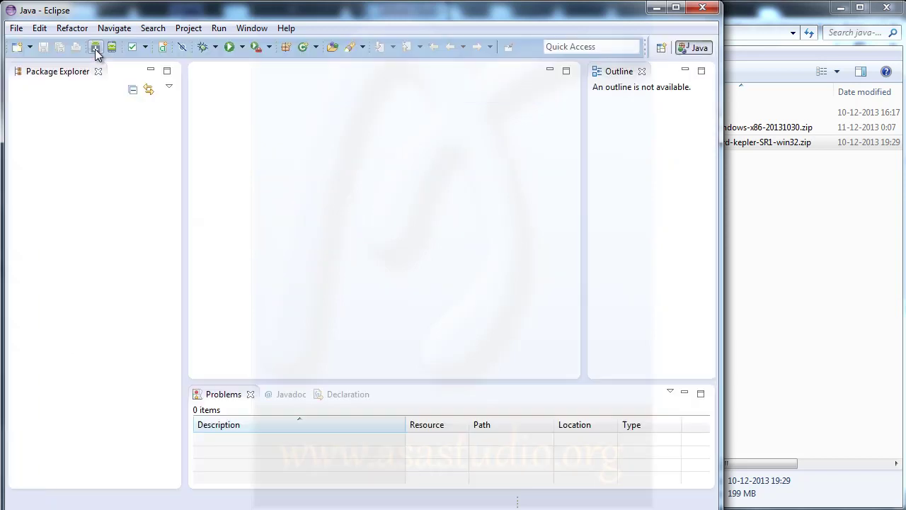